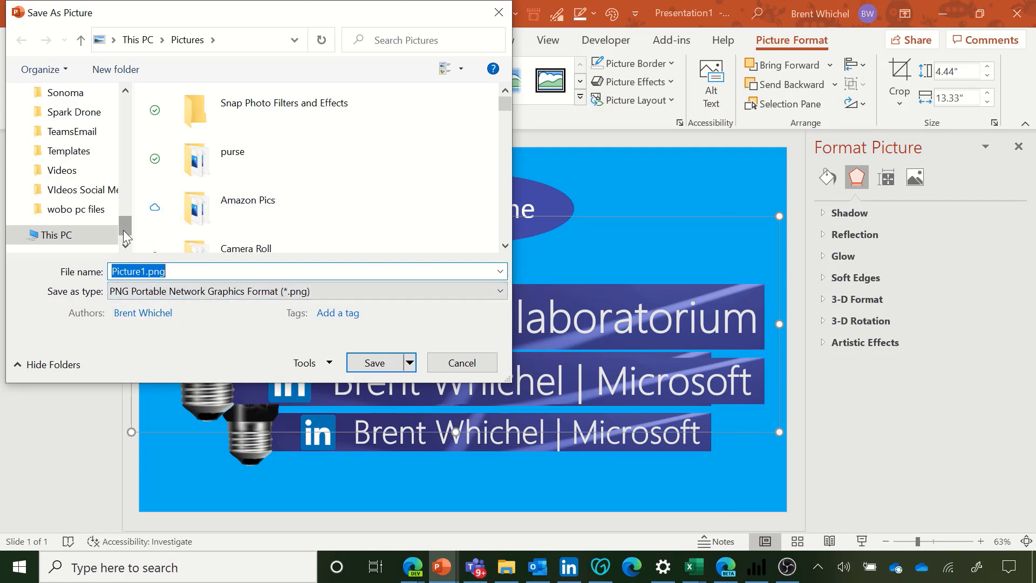
Step: Save the slide picture as BrentBanner.png in the Downloads folder
drag(125, 236, 133, 81)
click(86, 145)
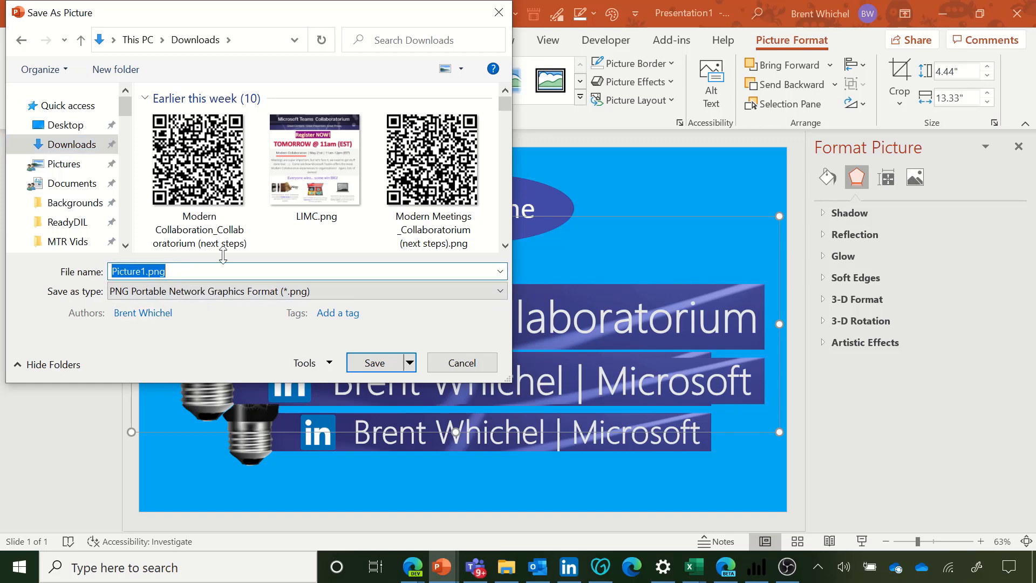
text(Brent)
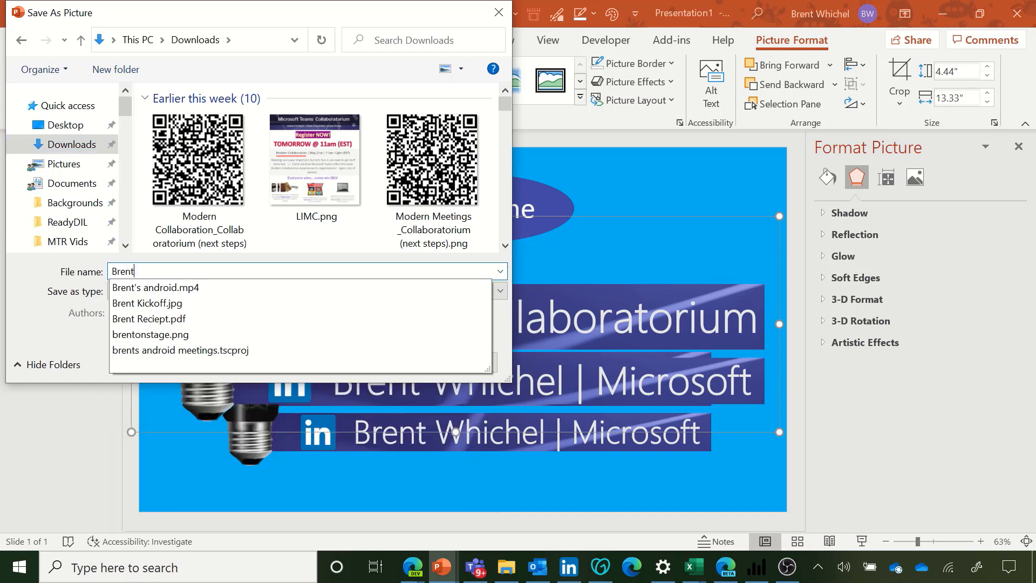
text(Banner.png)
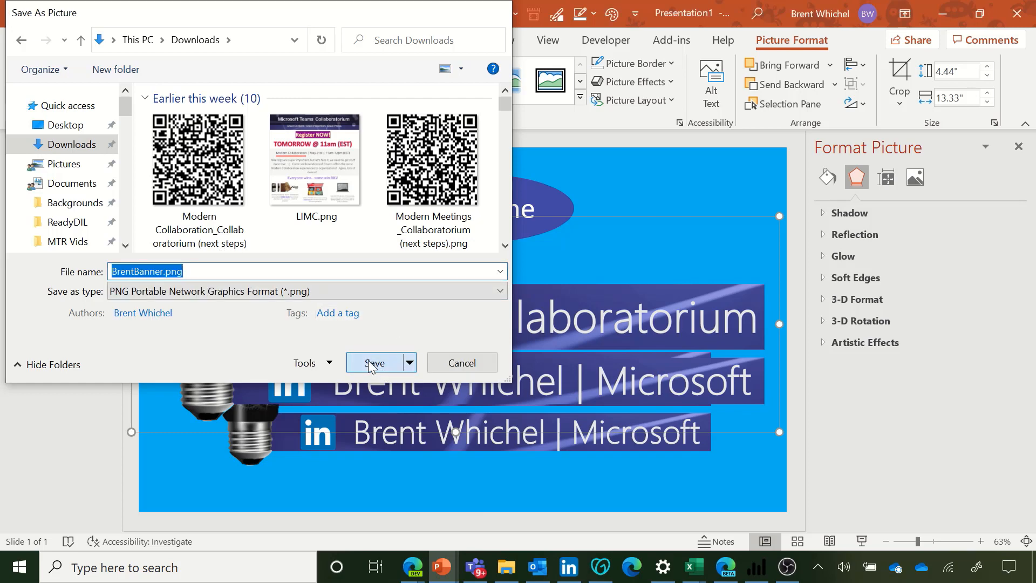
click(371, 364)
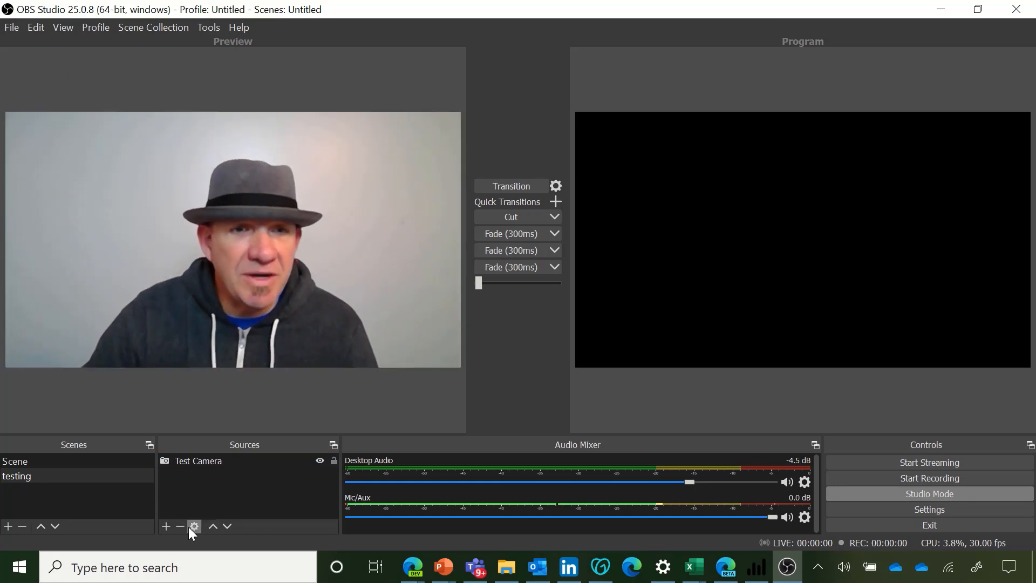
Step: Add a new Image source named banner to the current scene
click(168, 525)
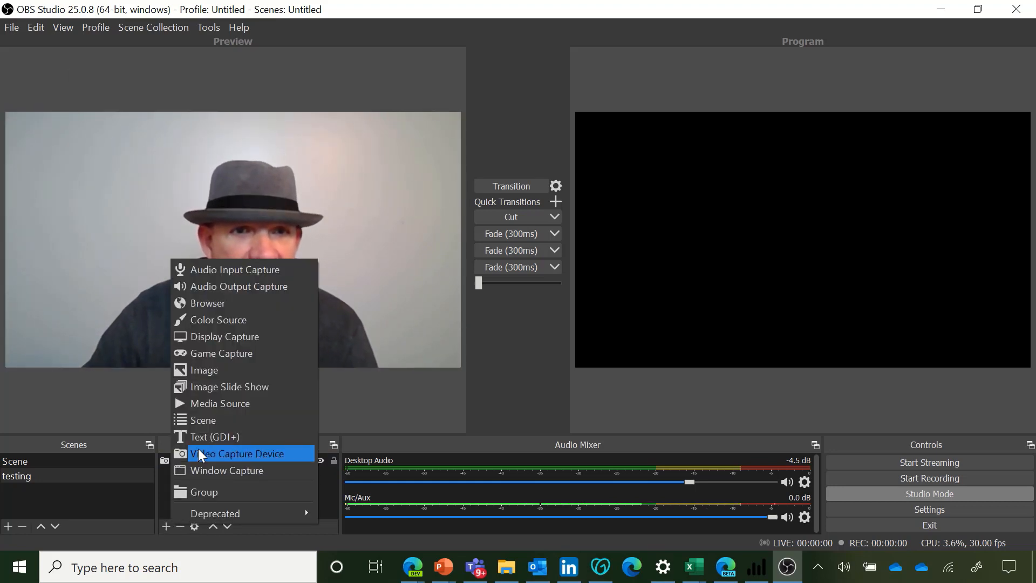
click(196, 370)
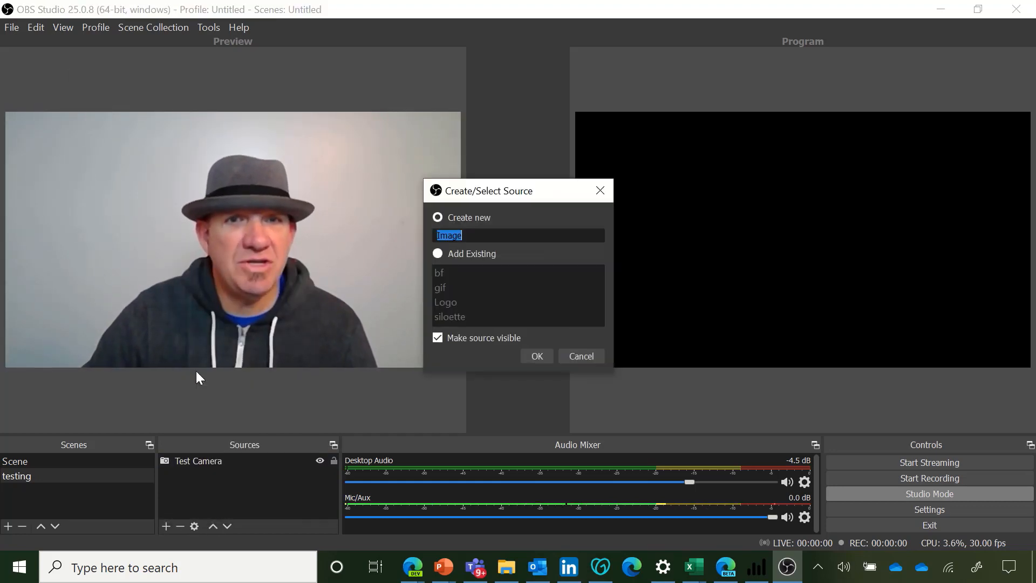
text(banner)
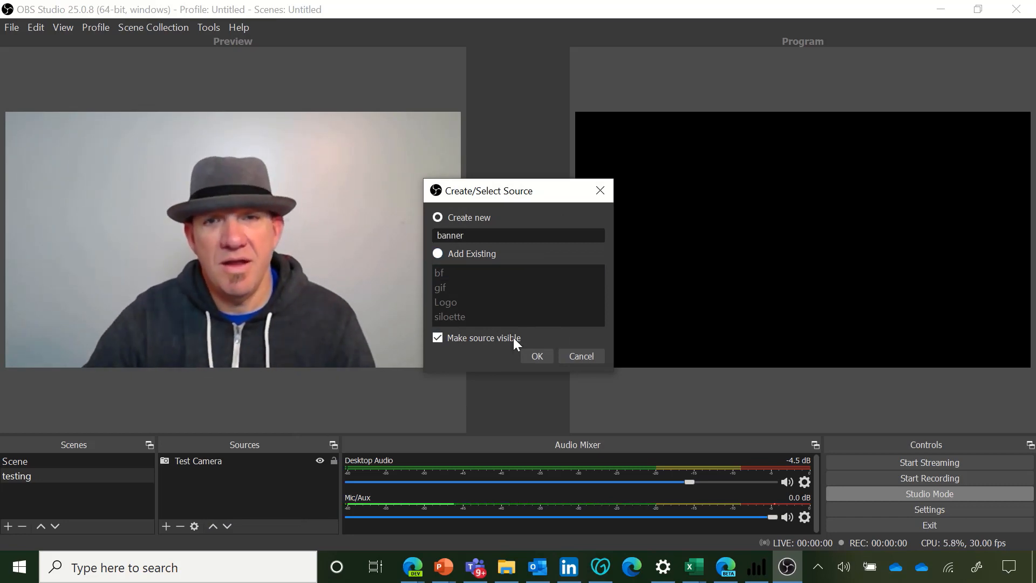
click(534, 357)
Step: Set the banner source's image file to BrentBanner.png from Downloads and confirm the properties
click(672, 349)
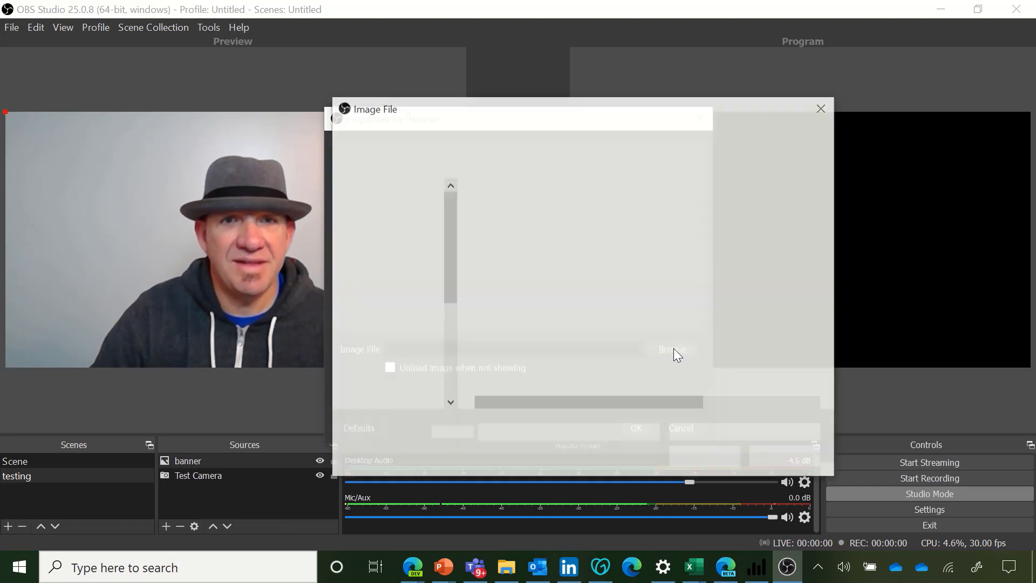
drag(451, 373, 425, 205)
click(406, 250)
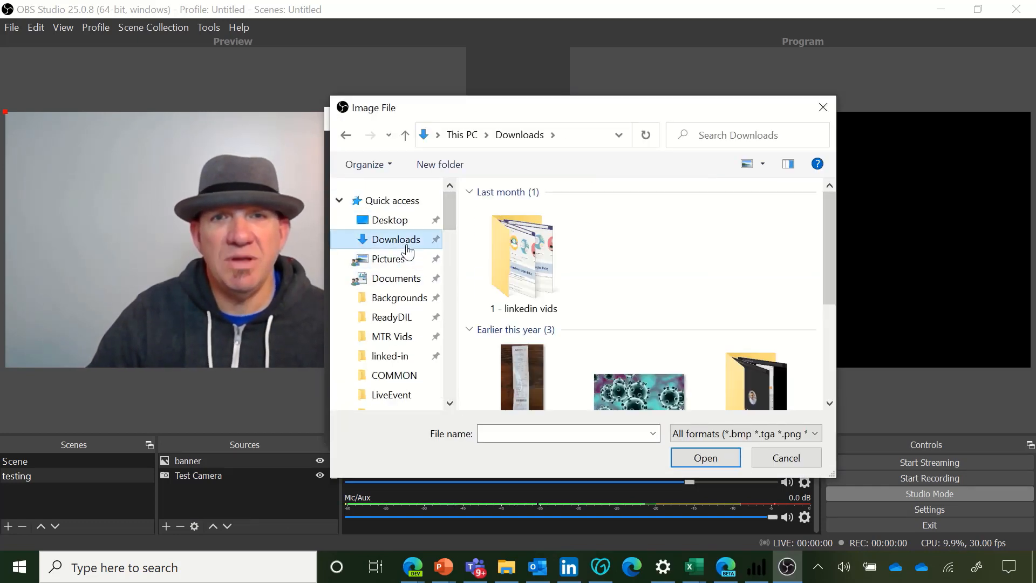
click(510, 225)
double_click(510, 224)
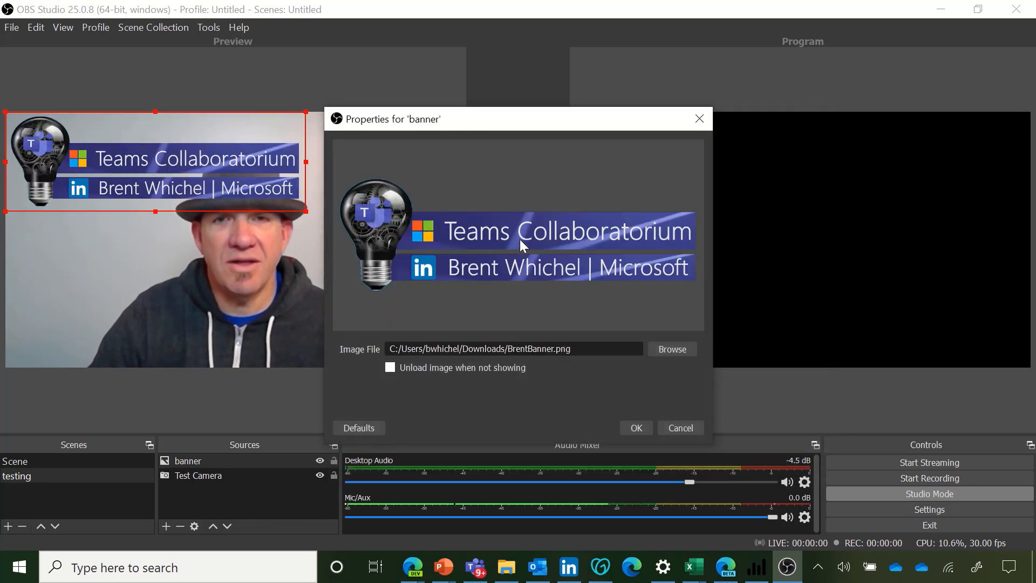
click(636, 426)
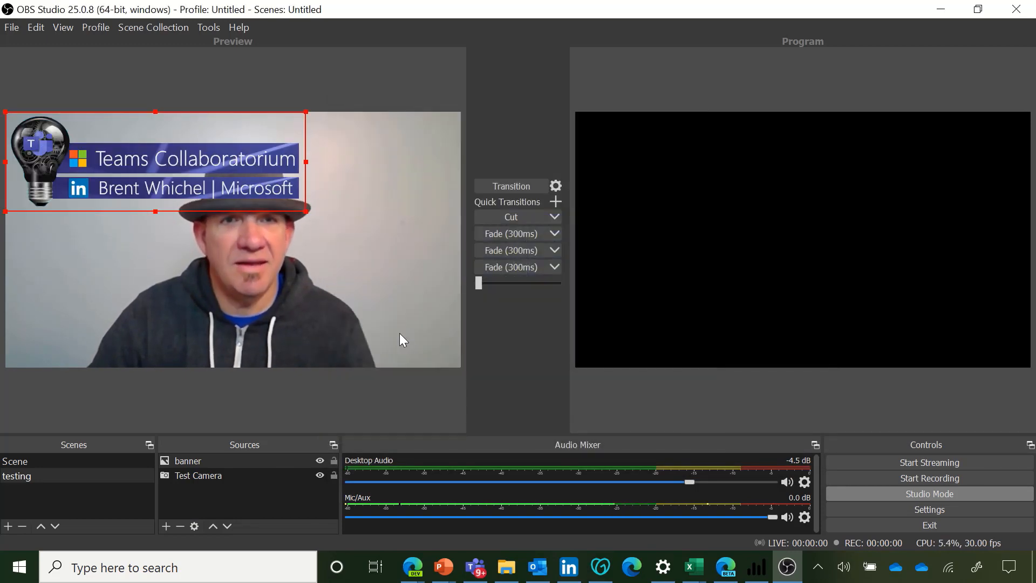
Step: Shrink the banner and move it to the left side of the camera preview, then transition it to the program
drag(135, 164, 205, 301)
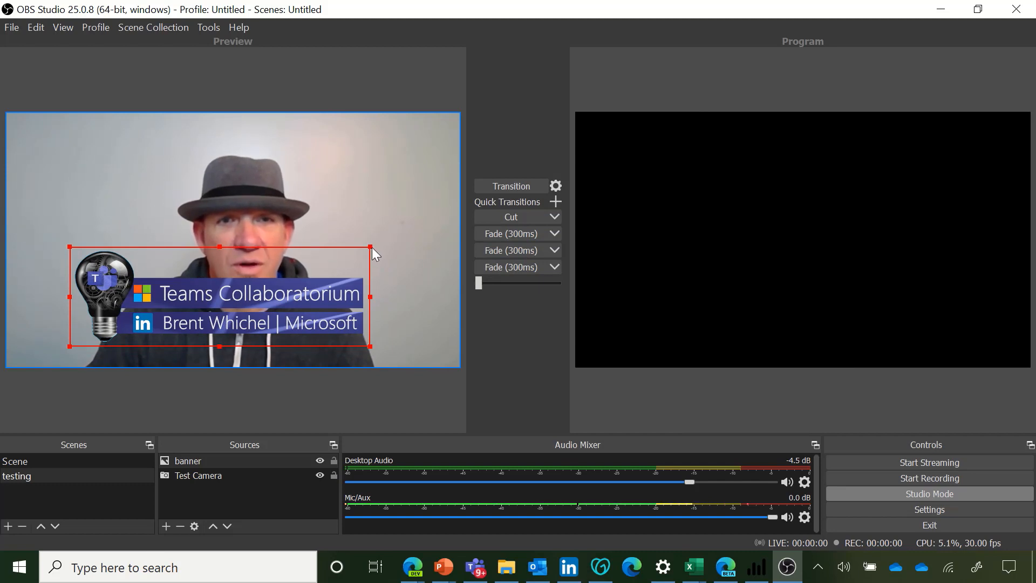
drag(372, 247, 247, 289)
drag(183, 322, 113, 235)
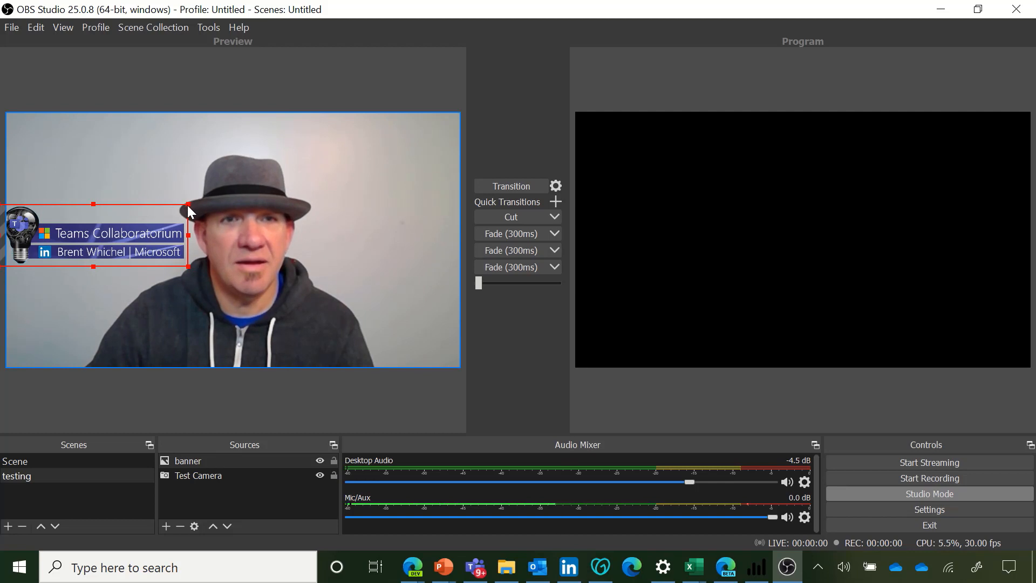
drag(187, 205, 162, 212)
drag(115, 235, 134, 229)
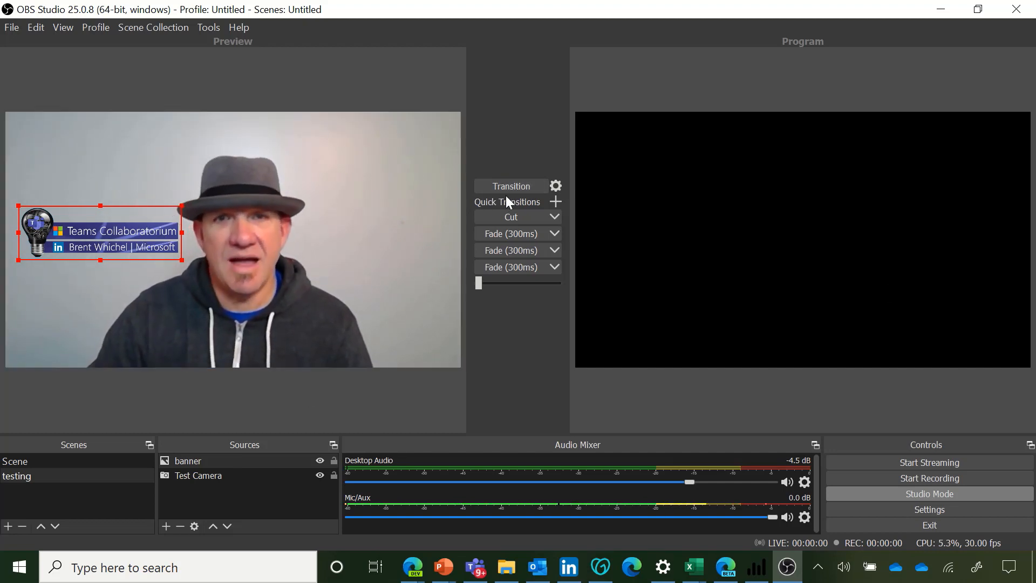
click(517, 187)
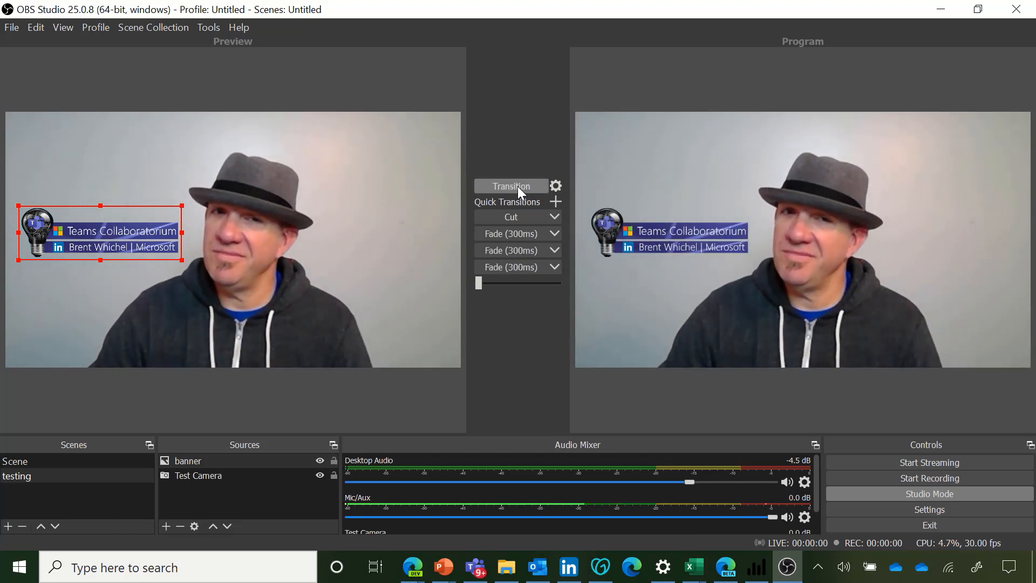
Step: Switch to the Teams meeting to view the banner on the camera feed and return to OBS
click(480, 573)
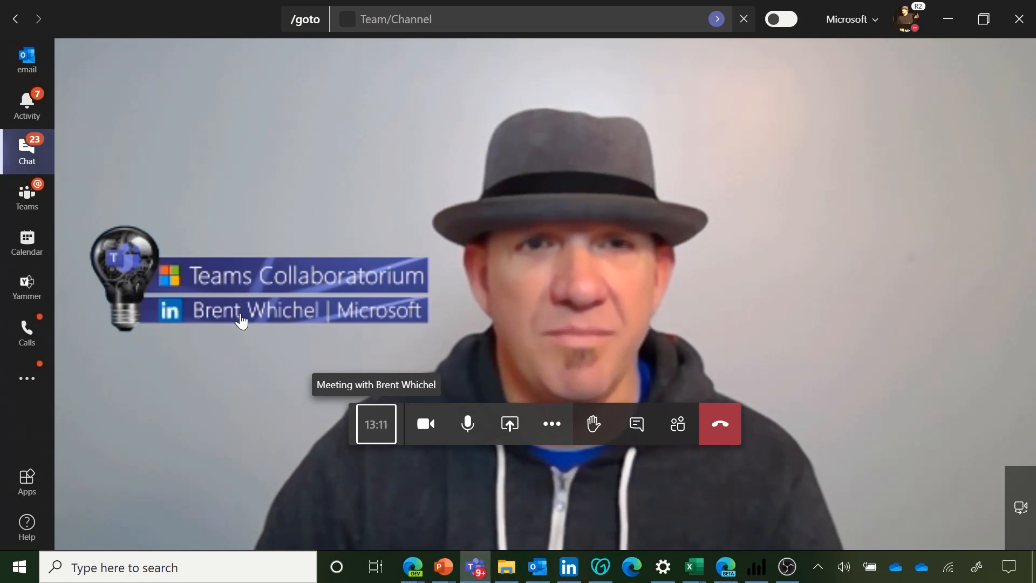
key(alt+Tab)
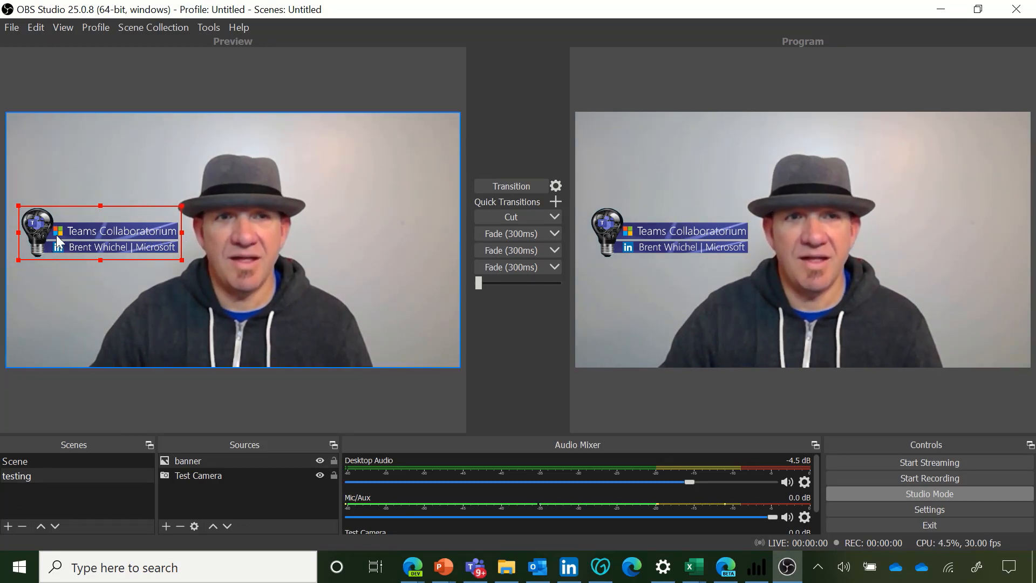
Step: Move the banner to the right of the face in the preview and transition it to the program
drag(99, 234, 361, 238)
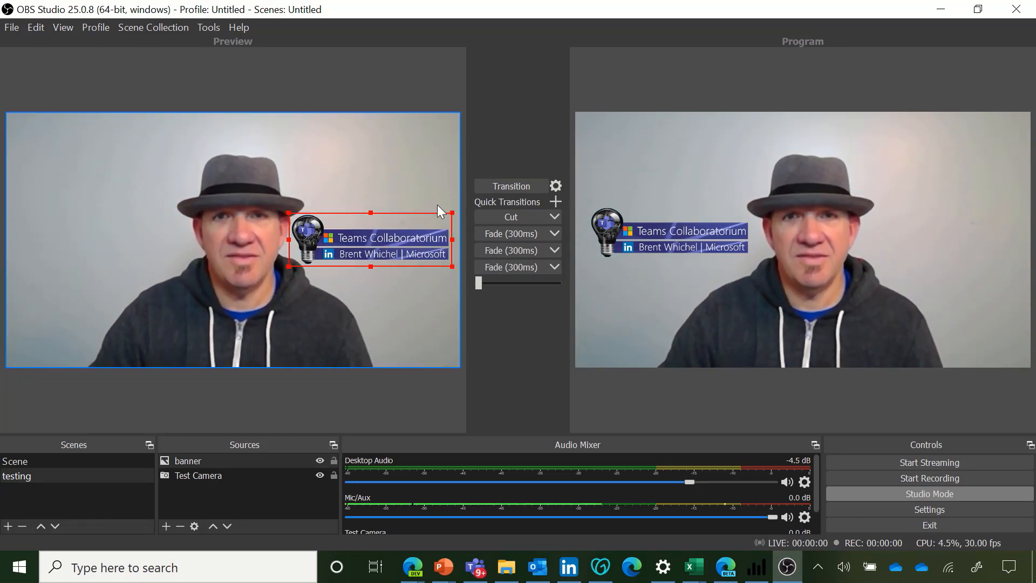
click(532, 184)
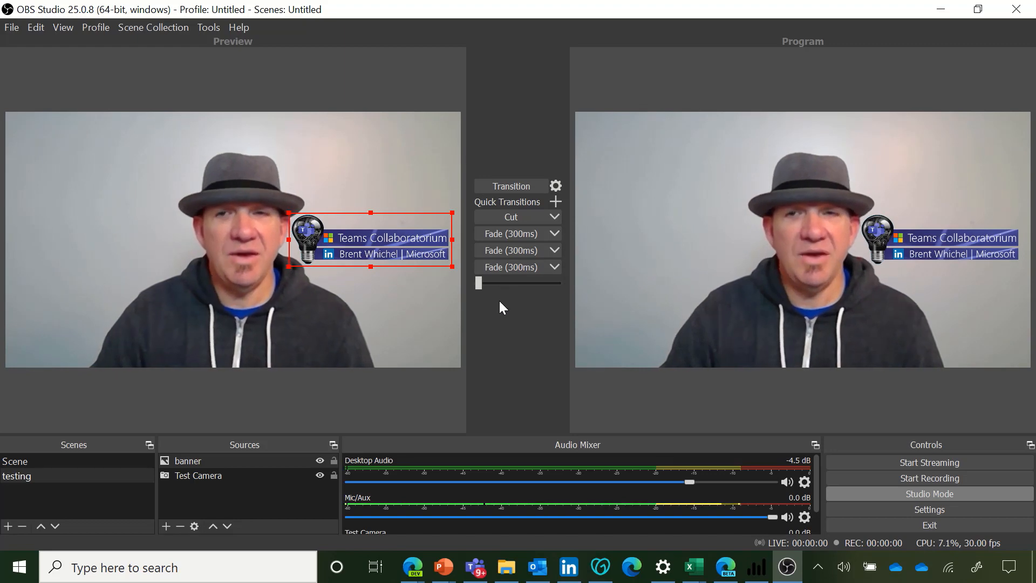
Step: Switch to Teams and review the selected camera in the Devices settings, then close settings
key(alt+Tab)
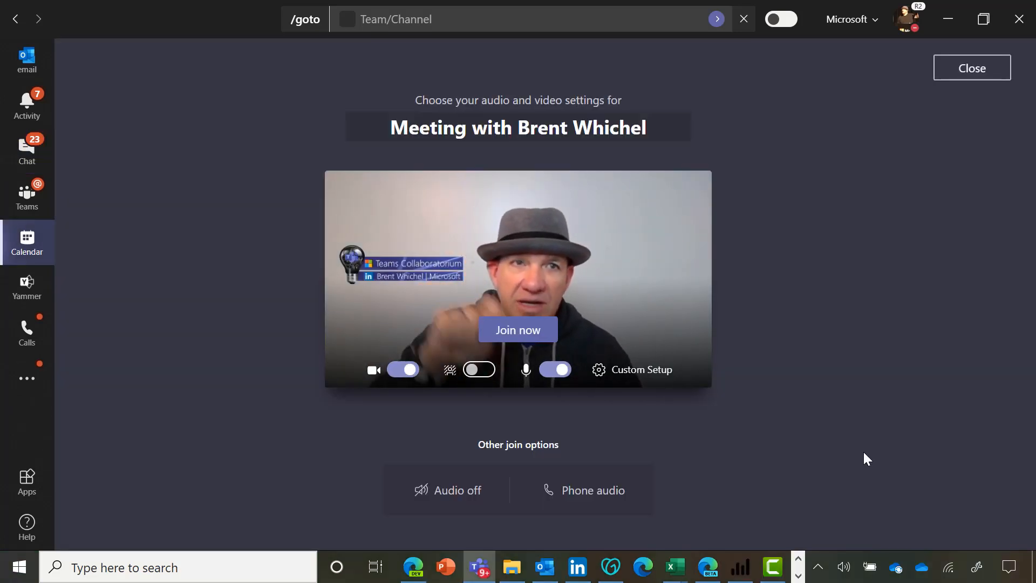
click(914, 34)
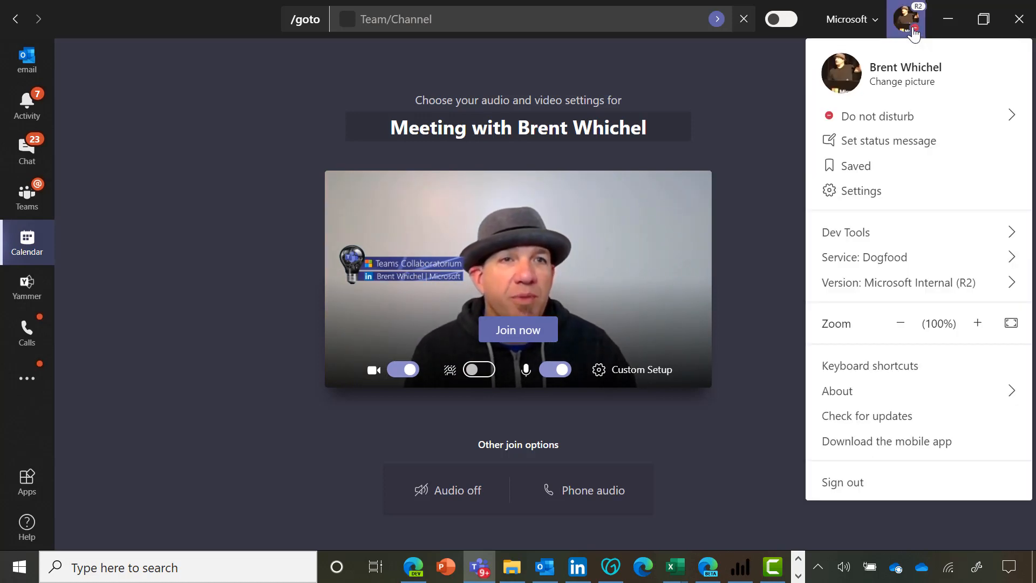
click(854, 191)
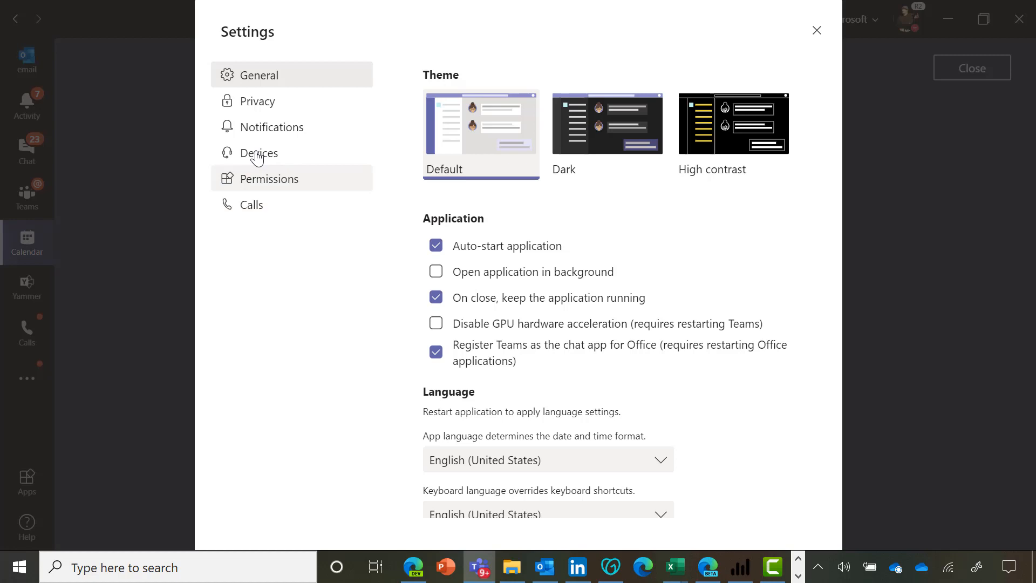
click(259, 156)
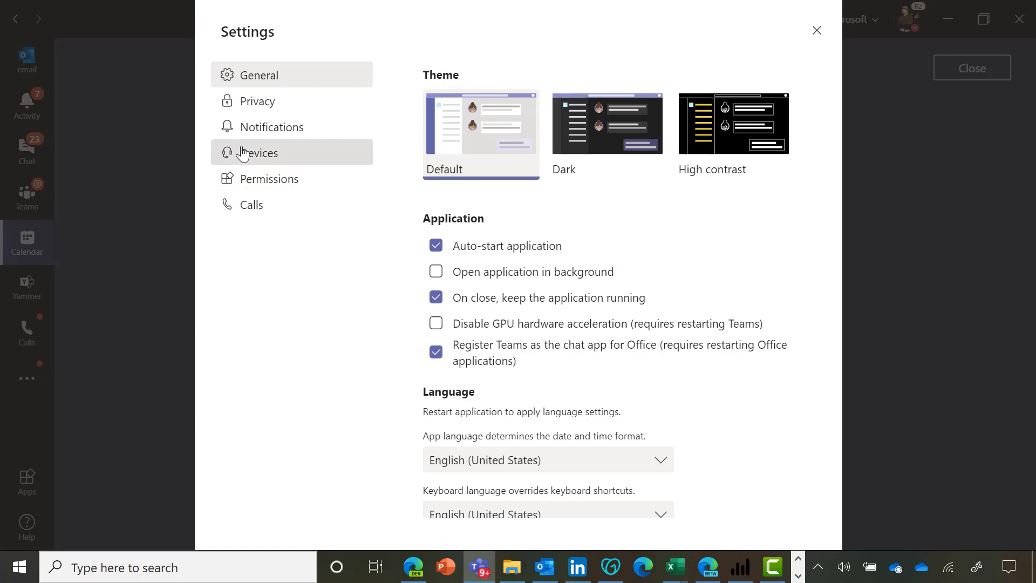
scroll(771, 427, down, 3)
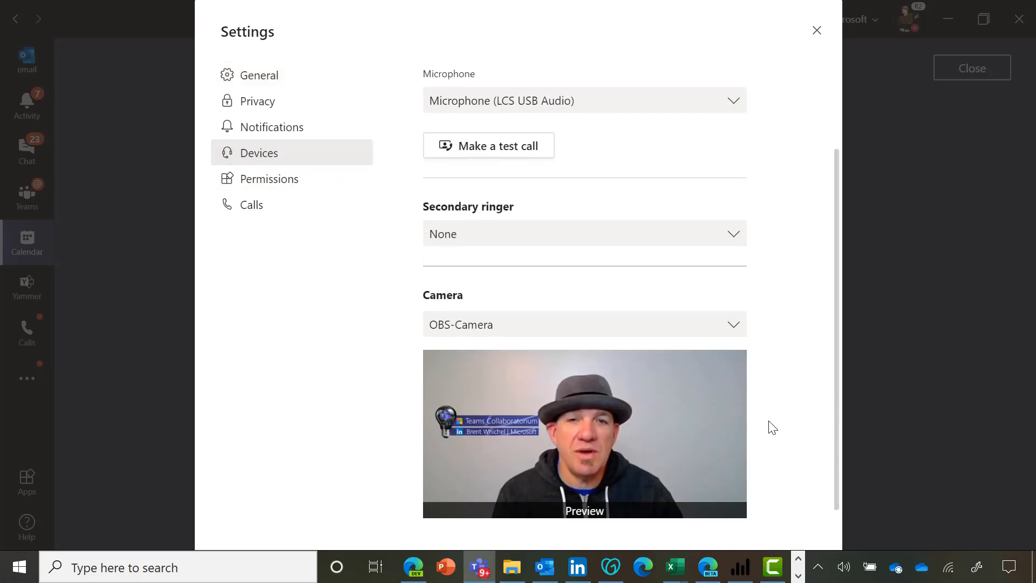
click(734, 325)
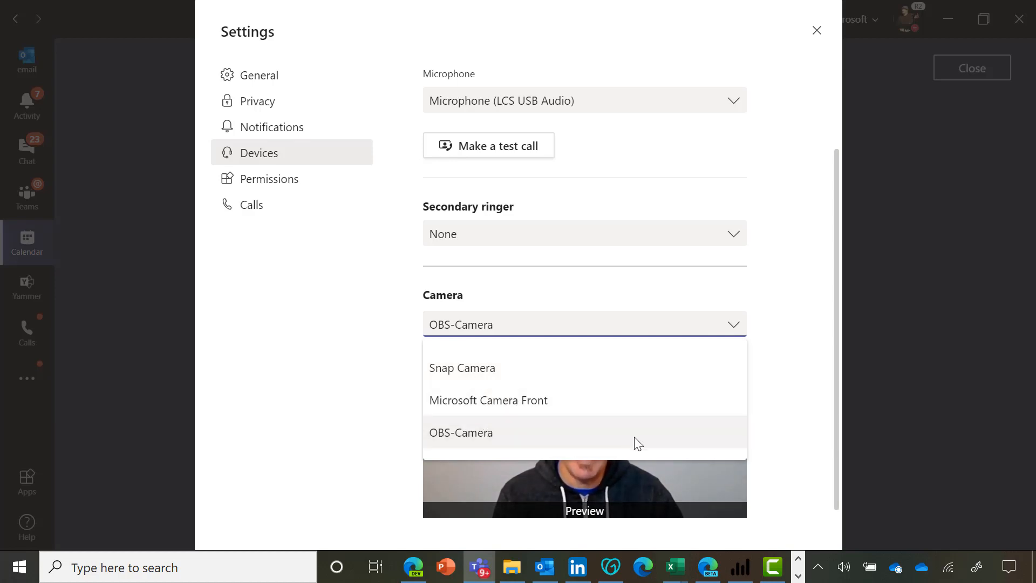
click(796, 442)
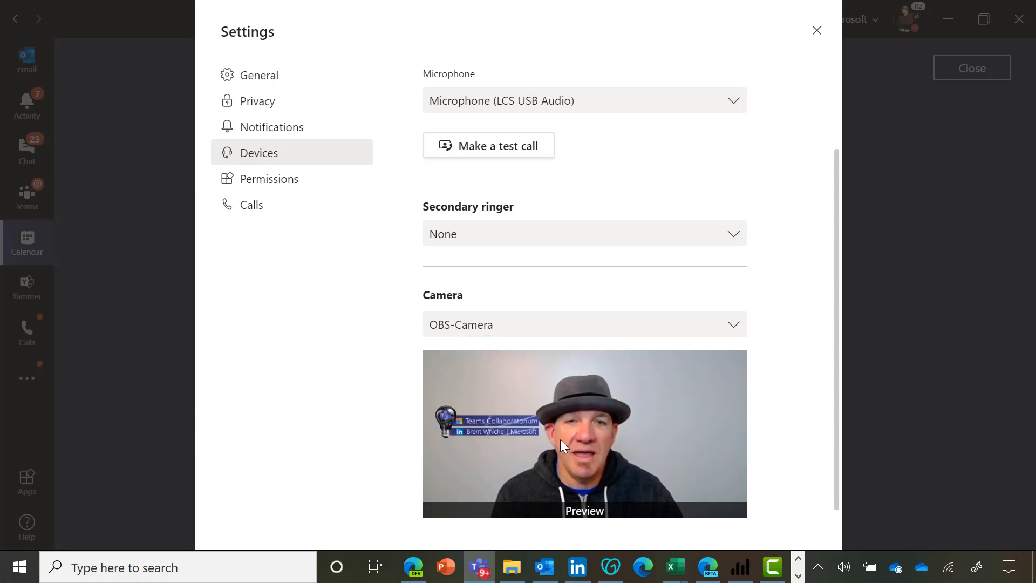
click(816, 33)
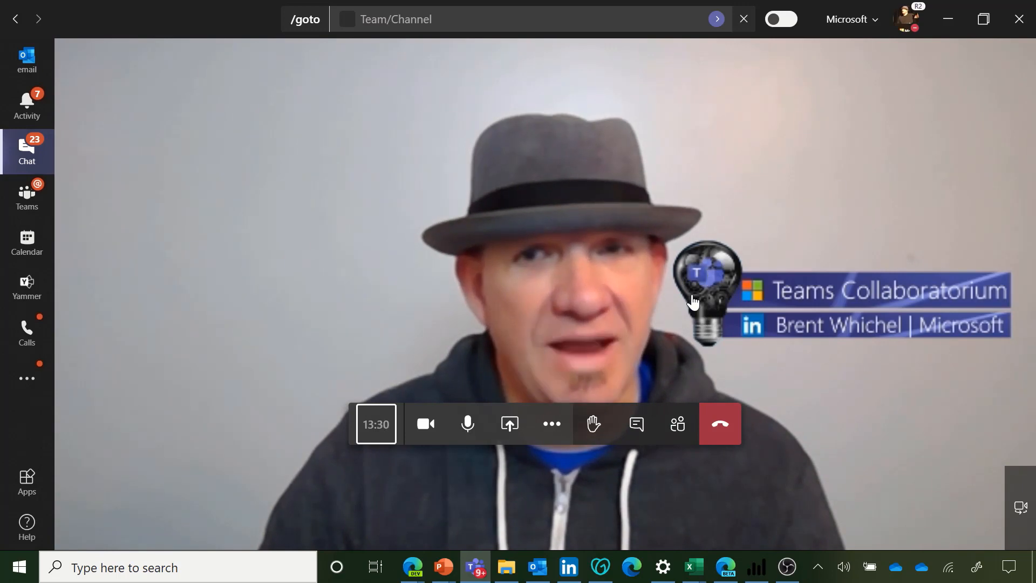
Step: Return to OBS and remove the testing scene
key(alt+Tab)
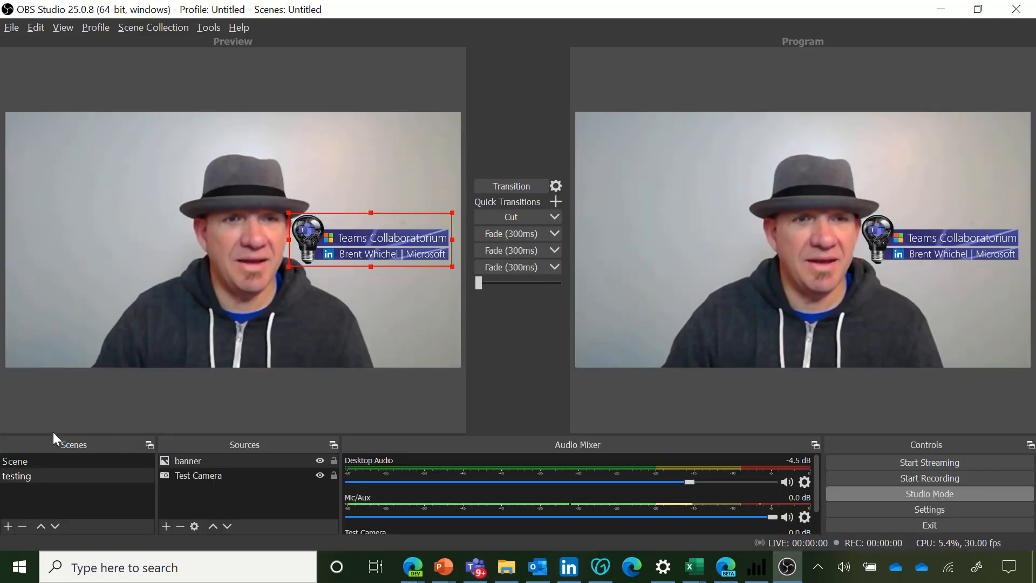
click(24, 462)
click(38, 477)
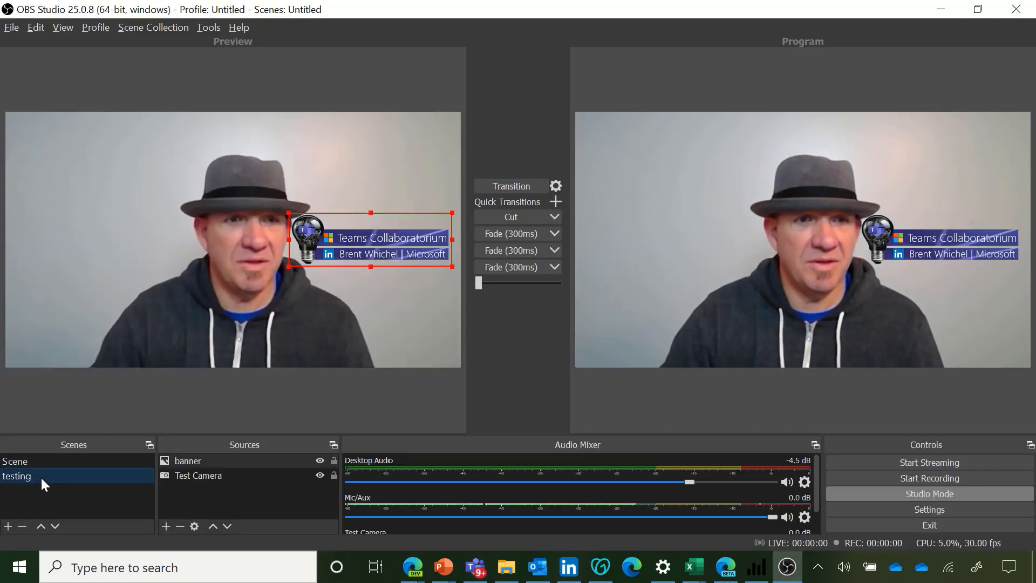
right_click(43, 478)
right_click(24, 476)
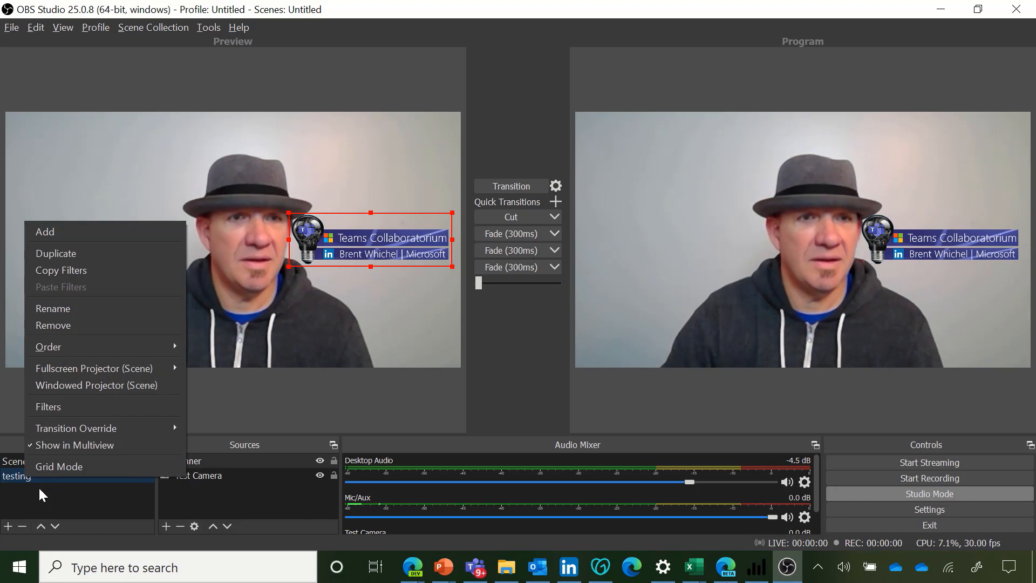
click(73, 324)
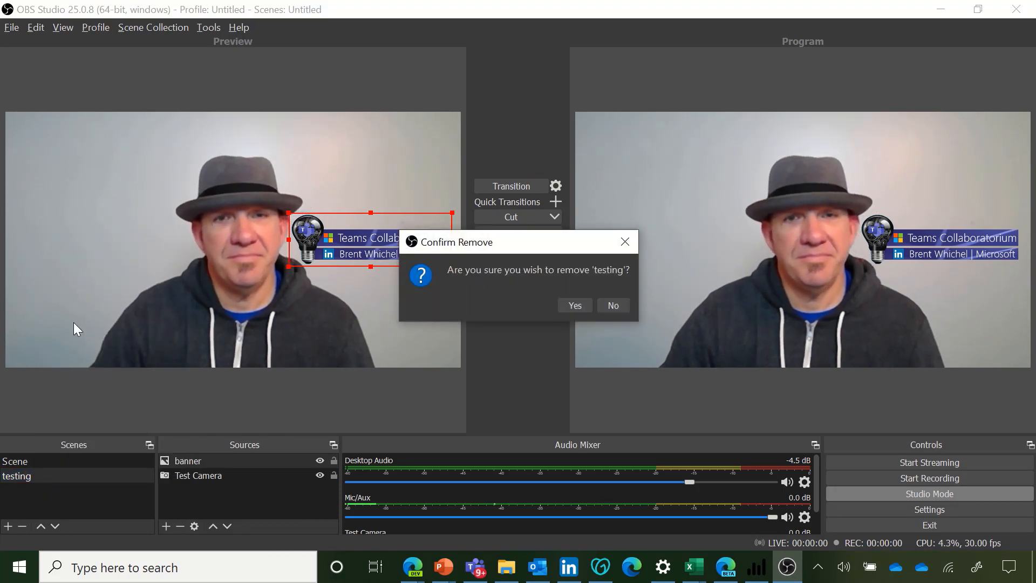
click(573, 305)
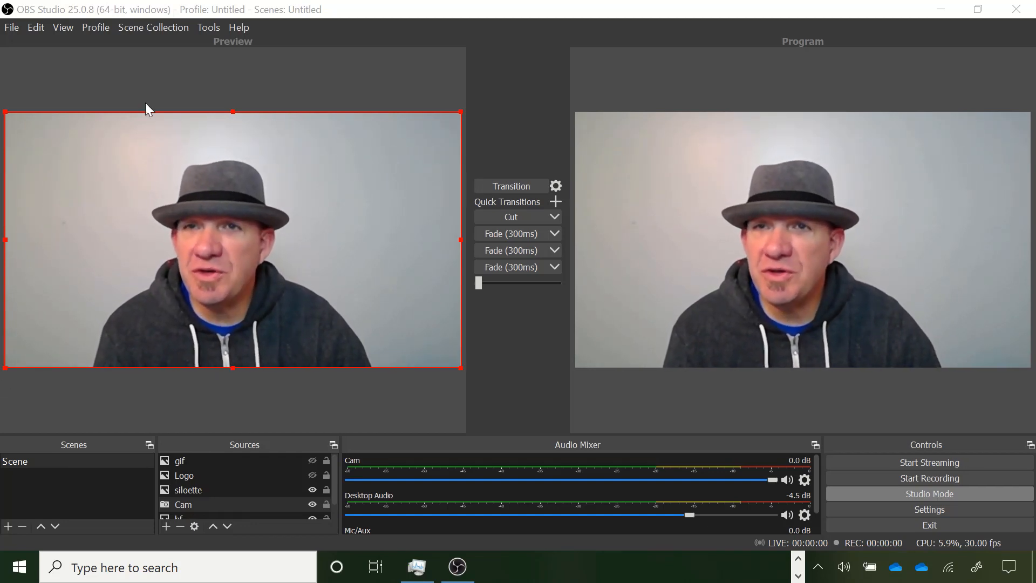
Step: Open the OBS settings and review the Hotkeys list, then cancel
click(13, 30)
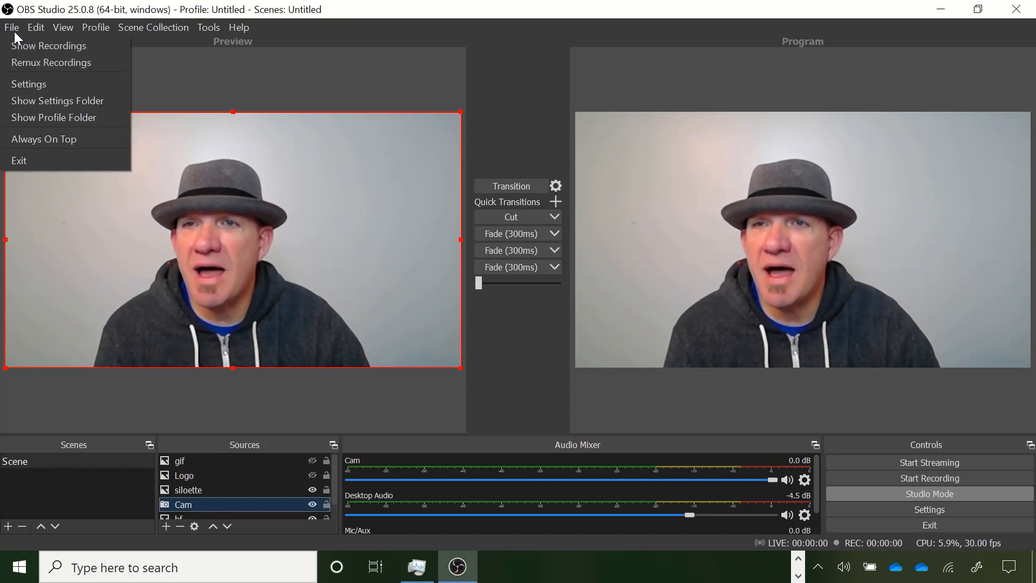
click(28, 84)
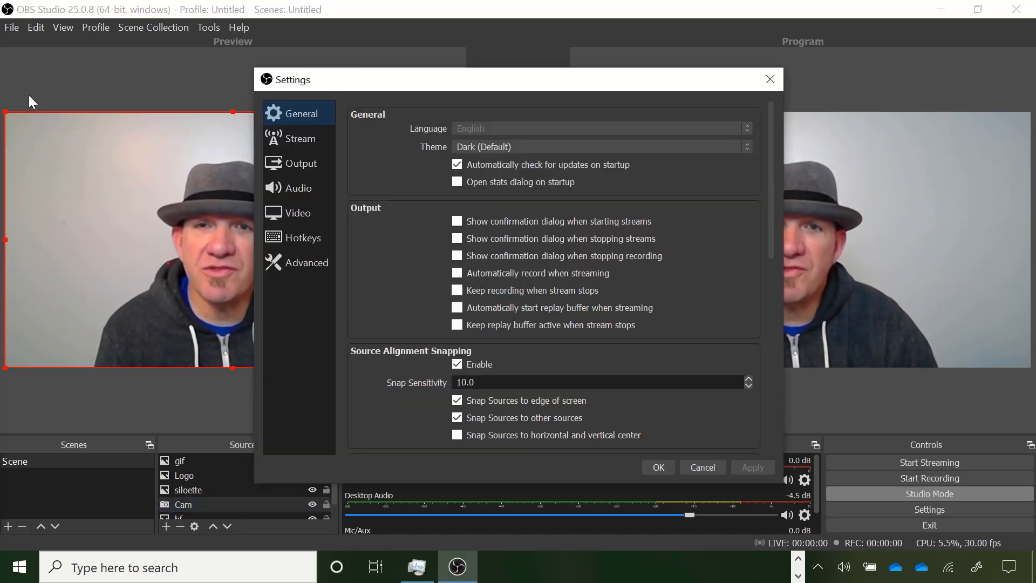
click(287, 239)
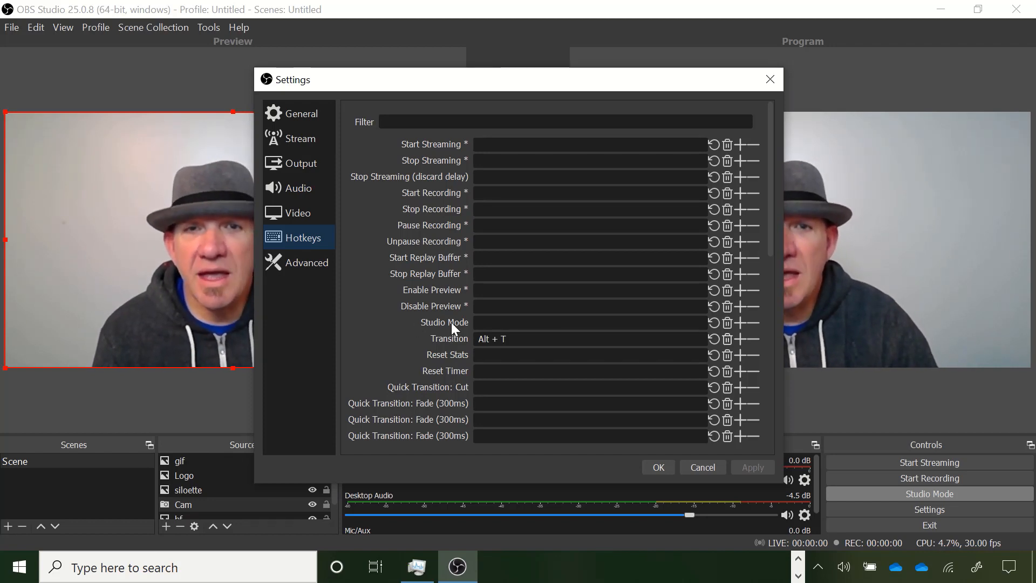
scroll(534, 316, down, 5)
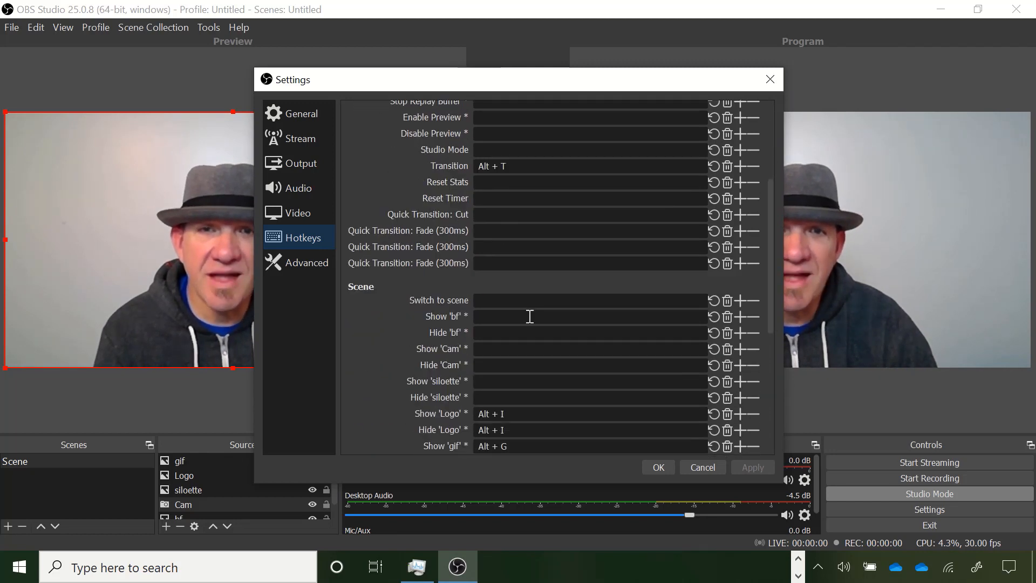
scroll(530, 317, down, 3)
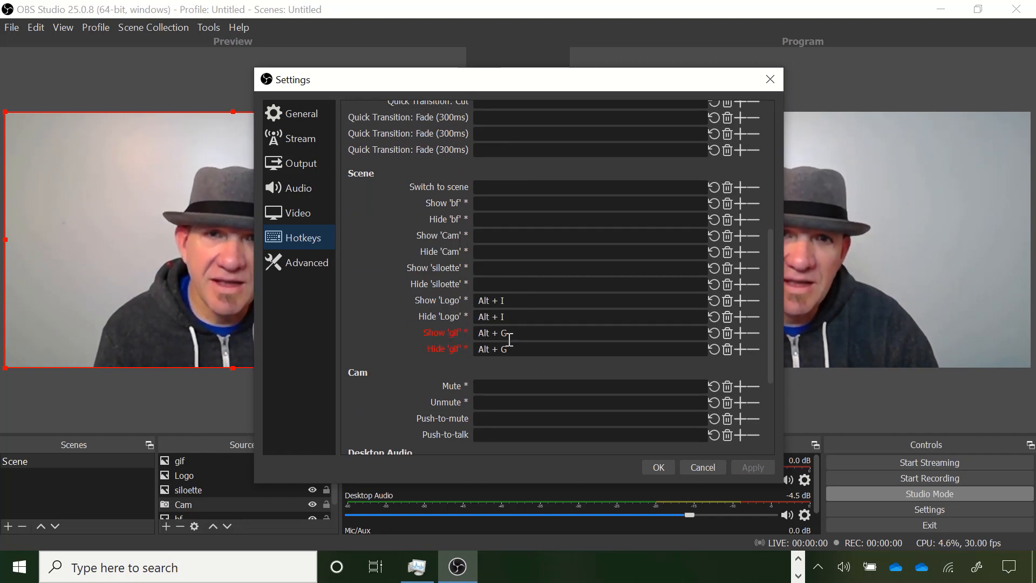
click(694, 469)
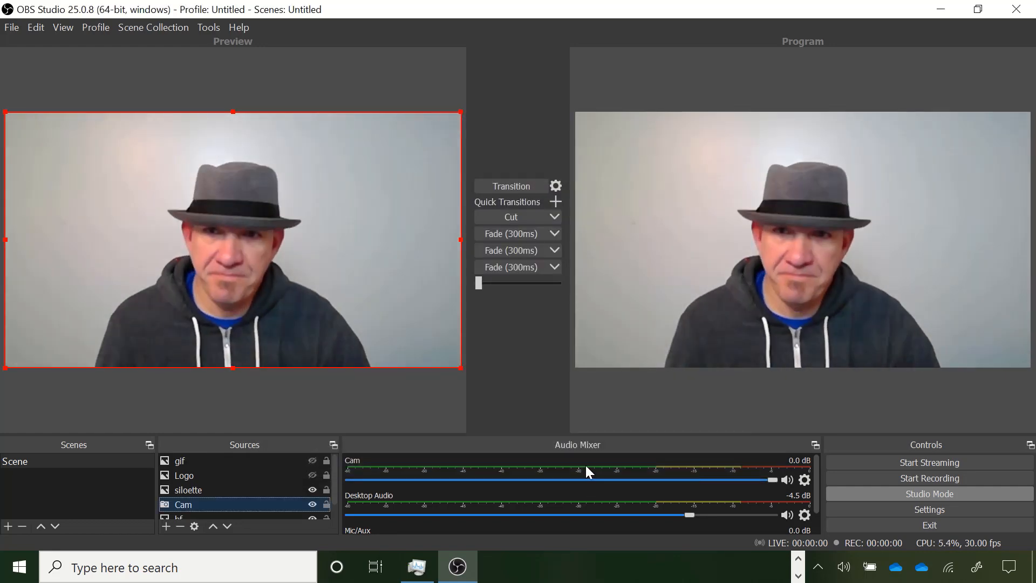